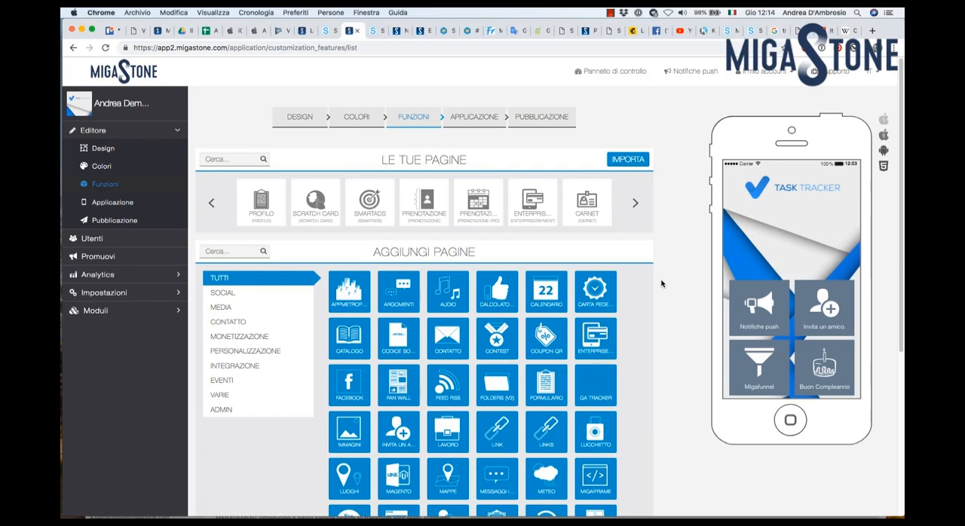
Step: Open the Enterprisepayment page settings and activate the Cash payment method
{"action": "left_click", "coordinate": [537, 221]}
{"action": "left_click", "coordinate": [534, 214]}
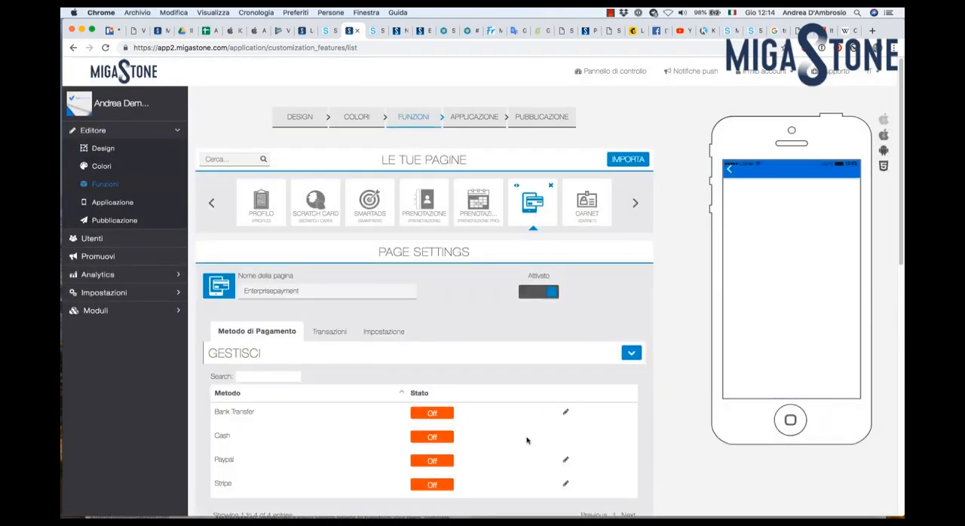
{"action": "left_click", "coordinate": [443, 441]}
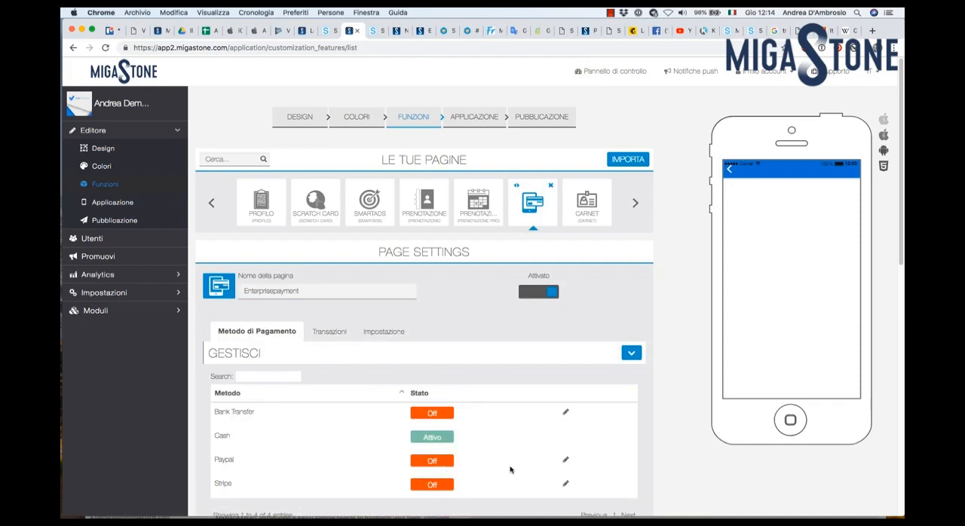
Step: Inspect the Paypal fields for Live payment mode without saving, and view the transaction details
{"action": "left_click", "coordinate": [566, 461]}
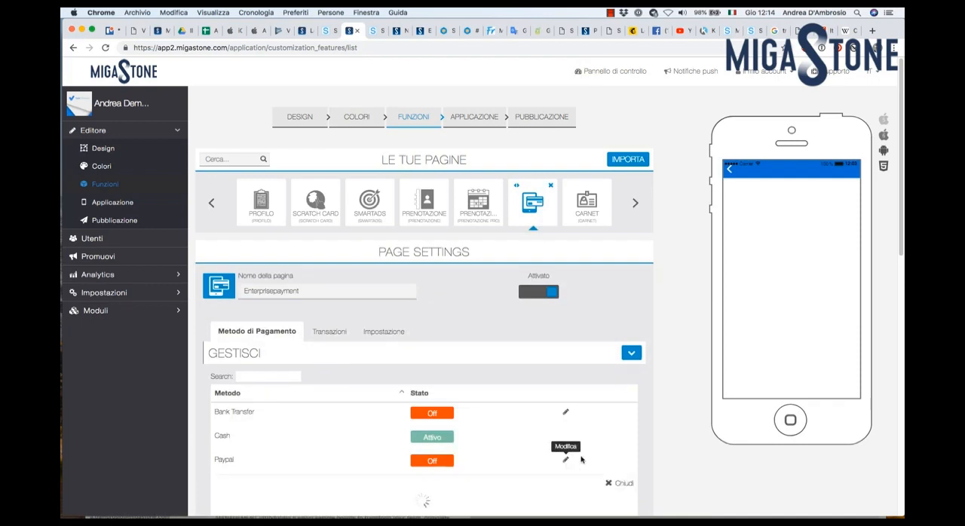
{"action": "scroll", "coordinate": [694, 426], "scroll_direction": "down", "scroll_amount": 5}
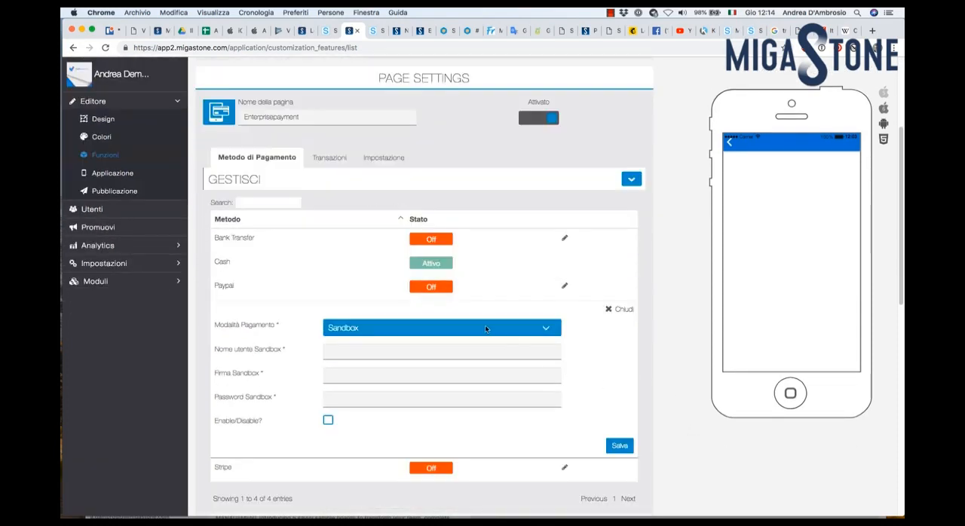
{"action": "left_click", "coordinate": [485, 328]}
{"action": "left_click", "coordinate": [482, 337]}
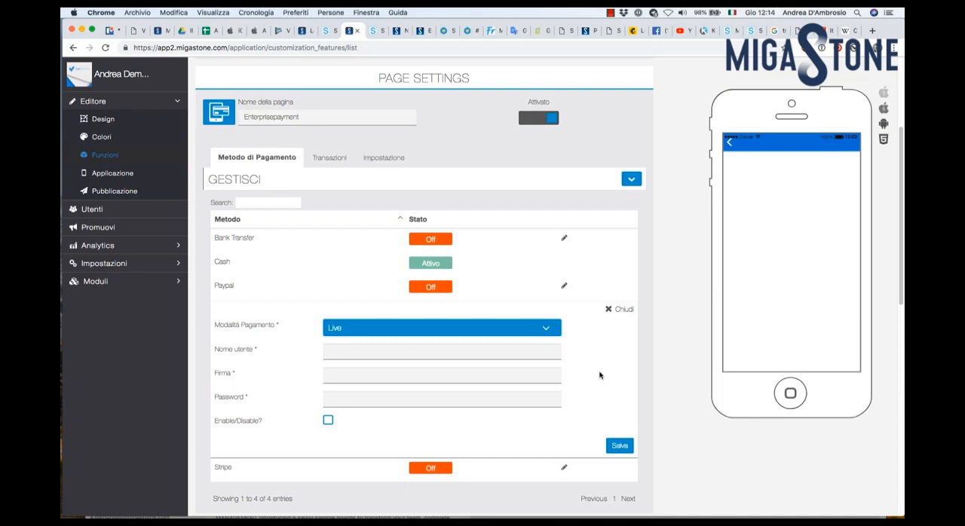
{"action": "left_click", "coordinate": [611, 311]}
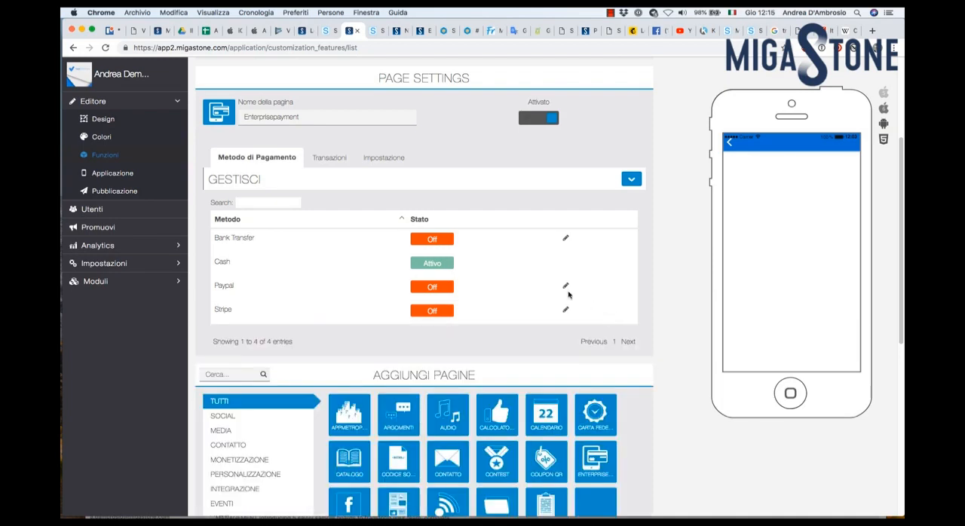
{"action": "left_click", "coordinate": [333, 160]}
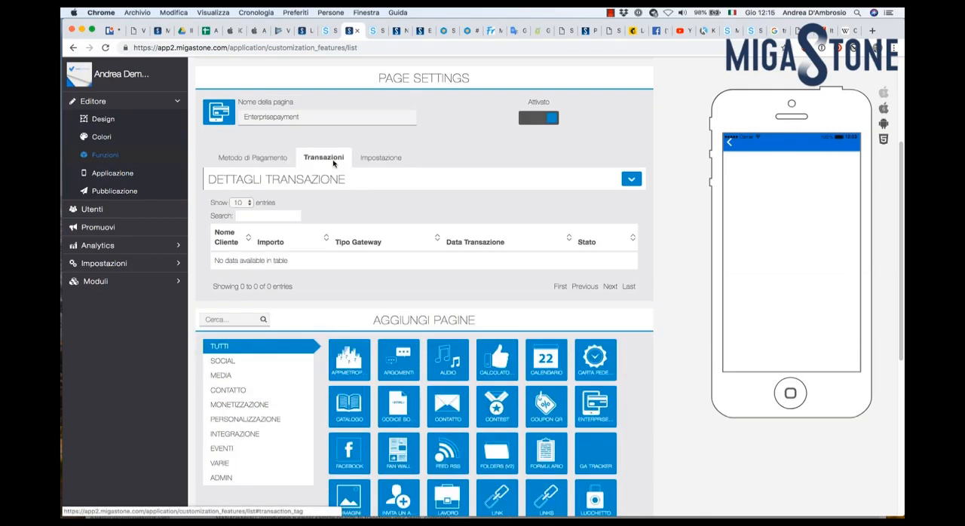
Step: Open the Enterprisepayment return URL settings and copy the state name carnet-payment-response from the Carnet page
{"action": "left_click", "coordinate": [381, 160]}
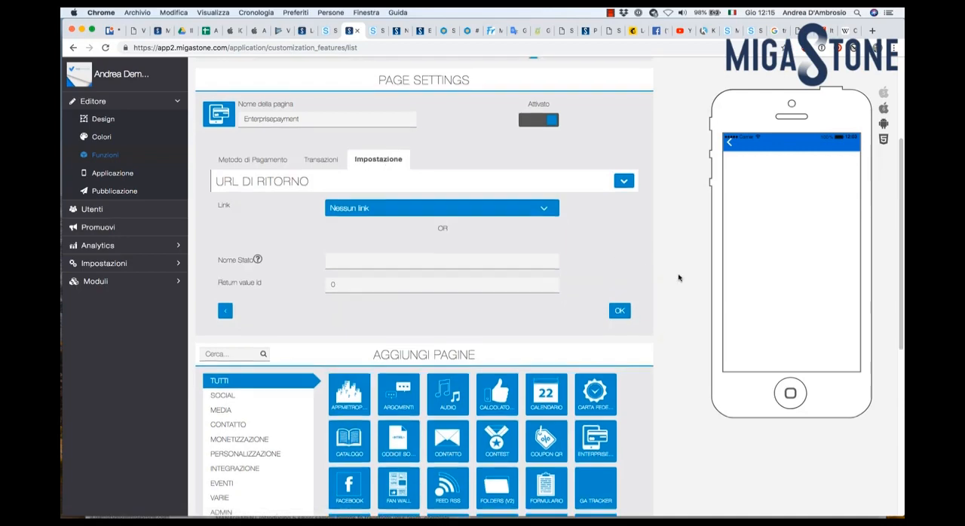
{"action": "scroll", "coordinate": [682, 279], "scroll_direction": "up", "scroll_amount": 3}
{"action": "left_click", "coordinate": [587, 138]}
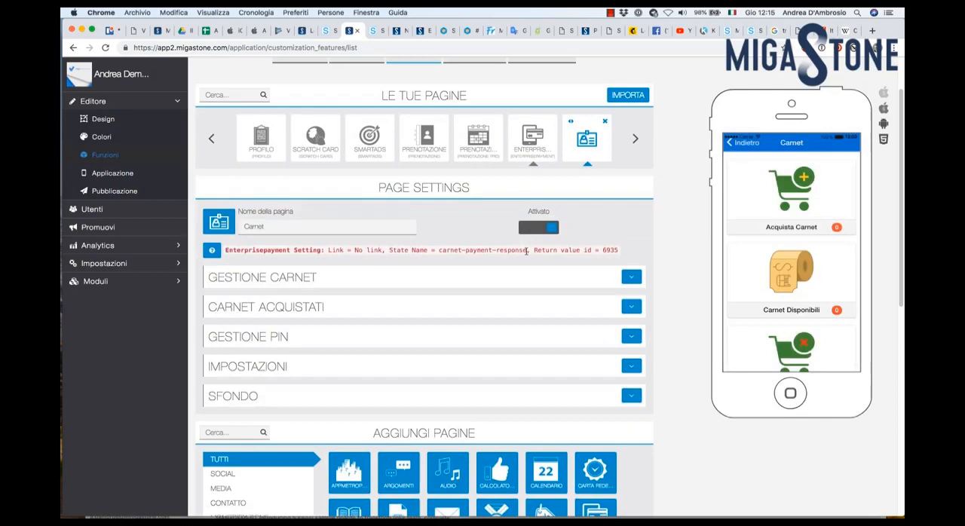
{"action": "left_click_drag", "start_coordinate": [526, 251], "coordinate": [440, 248]}
{"action": "key", "text": "super+c"}
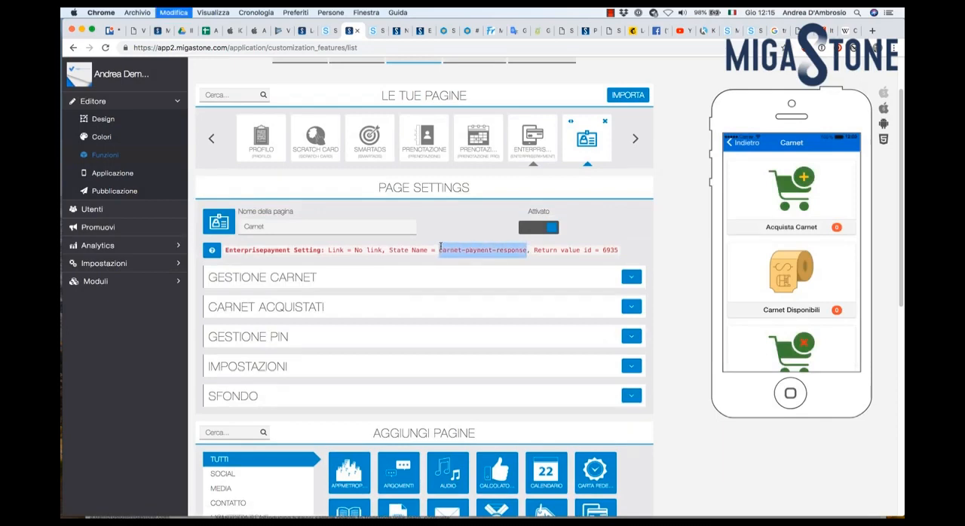
Step: Set the Enterprisepayment return state name to carnet-payment-response and the return value id to 6935, and save
{"action": "left_click", "coordinate": [533, 138]}
{"action": "left_click", "coordinate": [390, 368]}
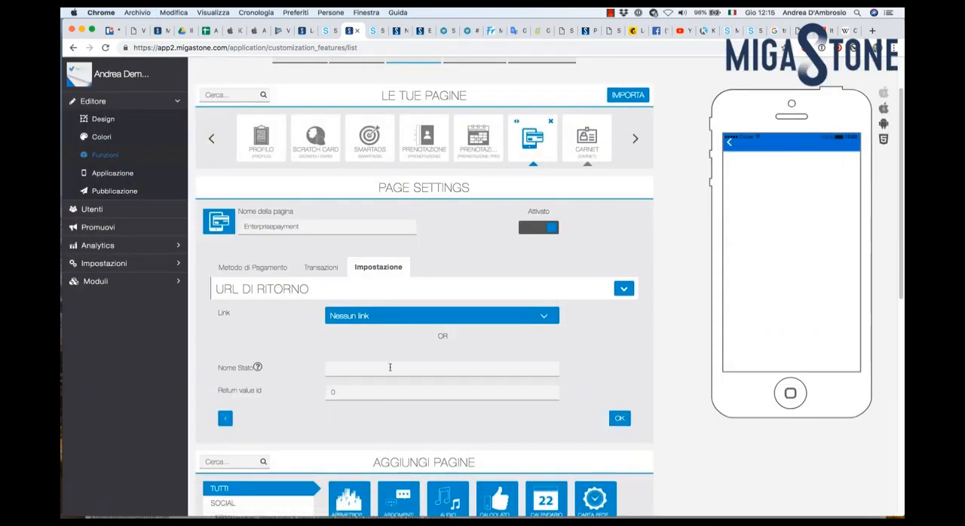
{"action": "key", "text": "super+v"}
{"action": "double_click", "coordinate": [365, 392]}
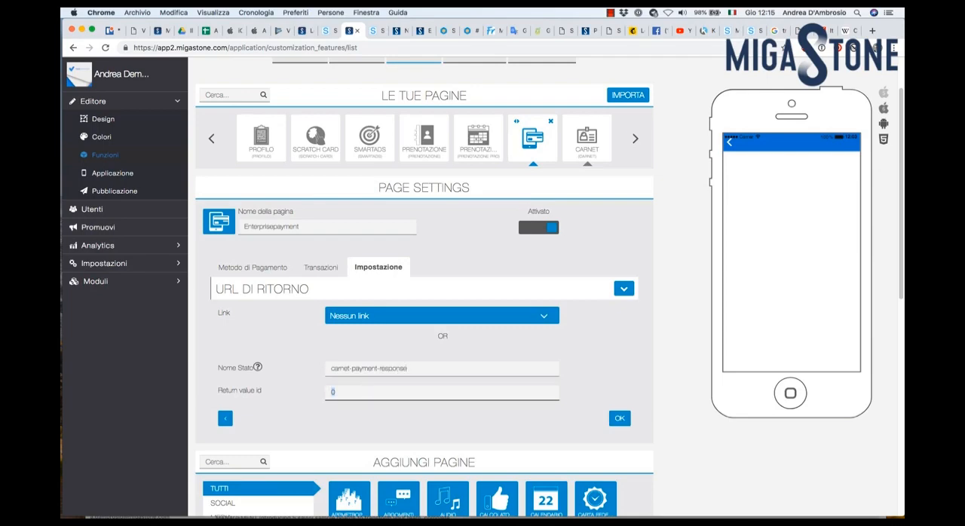
{"action": "type", "text": "6935"}
{"action": "left_click", "coordinate": [619, 420]}
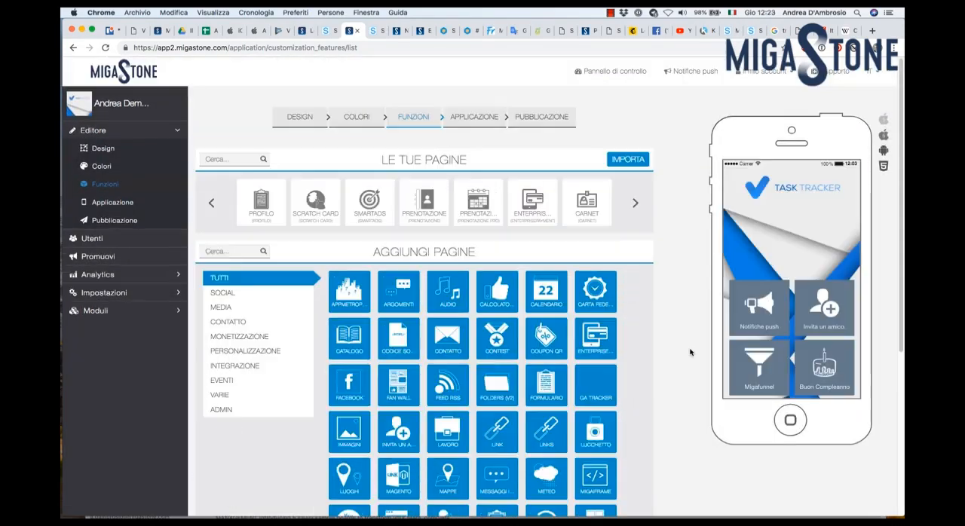
Step: Create a new carnet on the Carnet page titled "Carnet Aperitivi" with the description "Carnet 10 aperitivi"
{"action": "left_click", "coordinate": [589, 218]}
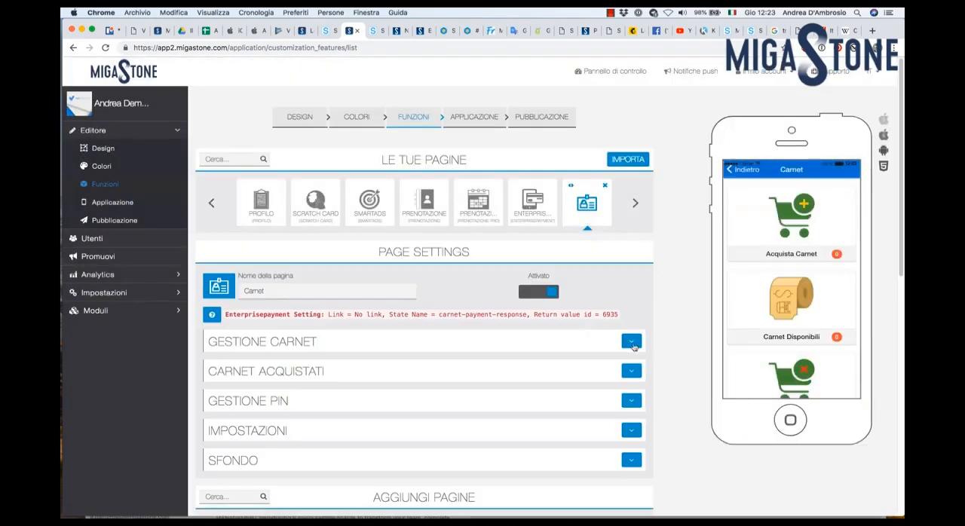
{"action": "left_click", "coordinate": [632, 341]}
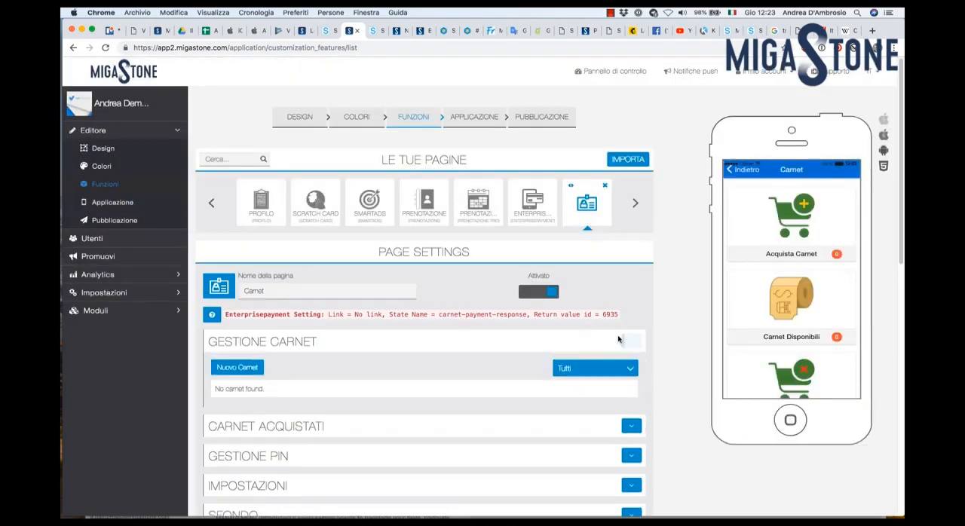
{"action": "left_click", "coordinate": [226, 369]}
{"action": "scroll", "coordinate": [382, 325], "scroll_direction": "down", "scroll_amount": 2}
{"action": "left_click", "coordinate": [382, 325]}
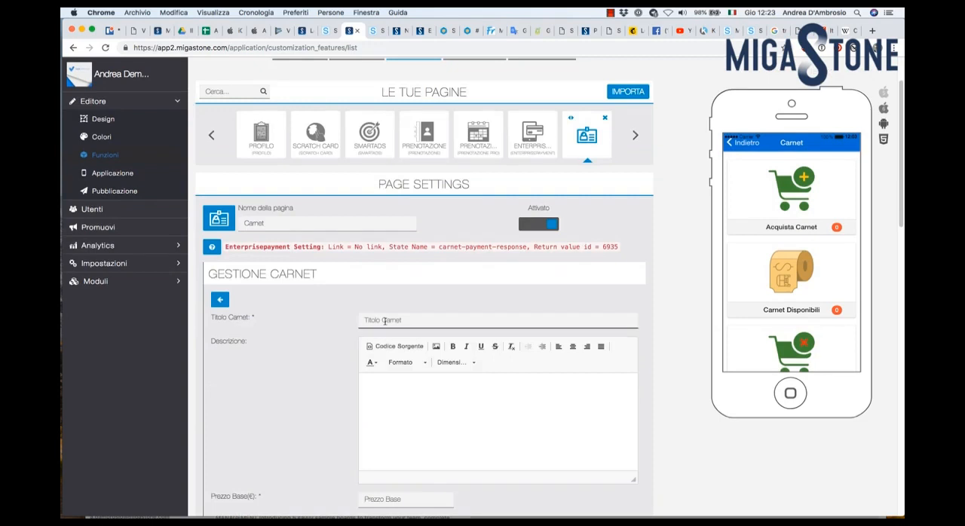
{"action": "type", "text": "Carnet Aperitivi"}
{"action": "left_click", "coordinate": [379, 388]}
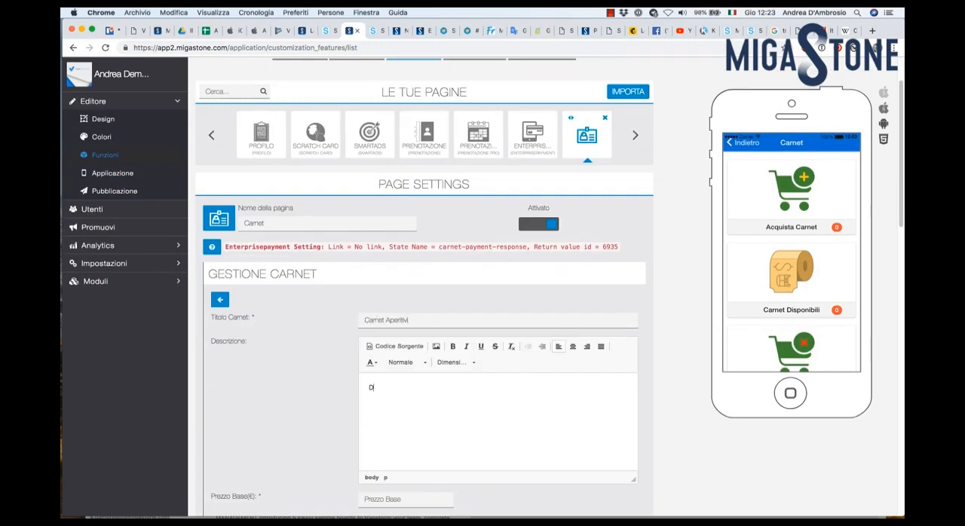
{"action": "type", "text": "Carnet 10 aperitivi"}
Step: Set the carnet's base price to 100 €, discounted price to 80 € and included coupons to 10
{"action": "scroll", "coordinate": [407, 404], "scroll_direction": "down", "scroll_amount": 3}
{"action": "left_click", "coordinate": [390, 415]}
{"action": "type", "text": "100"}
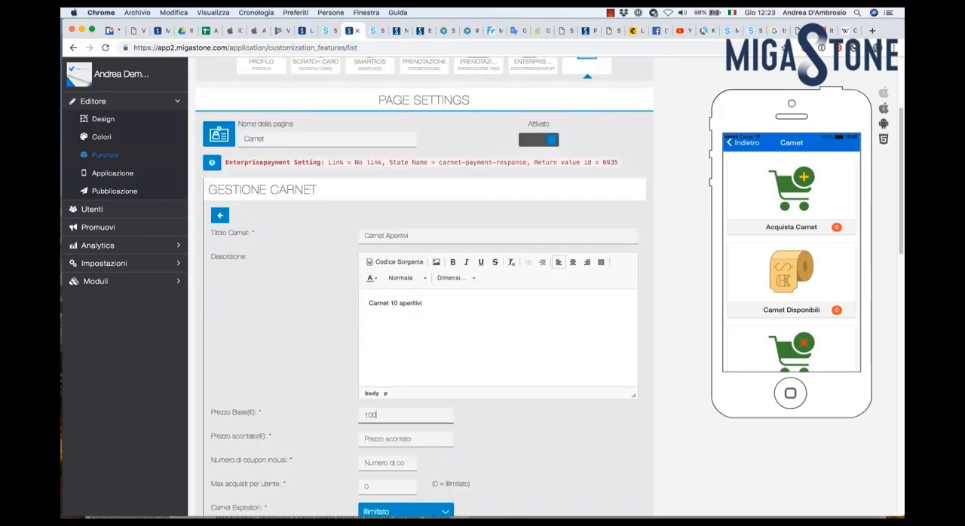
{"action": "left_click", "coordinate": [387, 440]}
{"action": "type", "text": "80"}
{"action": "scroll", "coordinate": [392, 440], "scroll_direction": "down", "scroll_amount": 2}
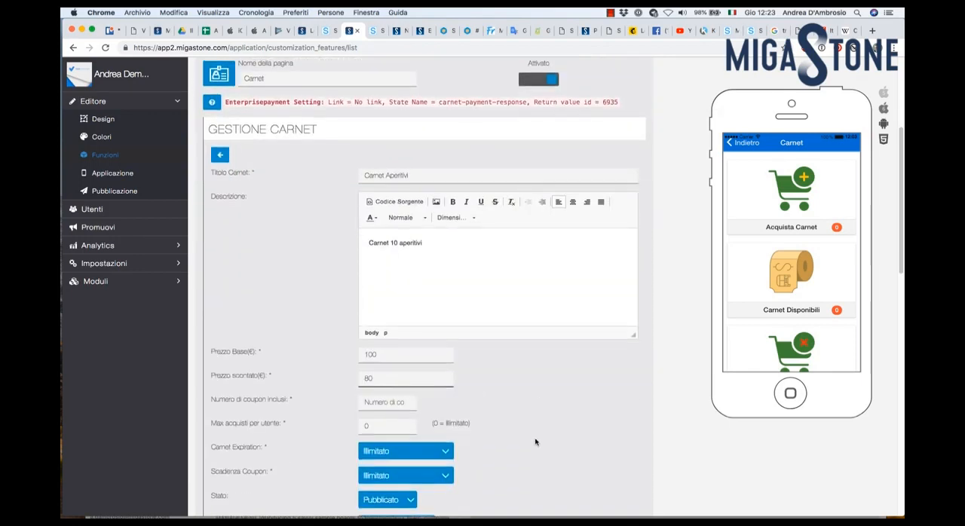
{"action": "left_click", "coordinate": [375, 403]}
{"action": "type", "text": "10"}
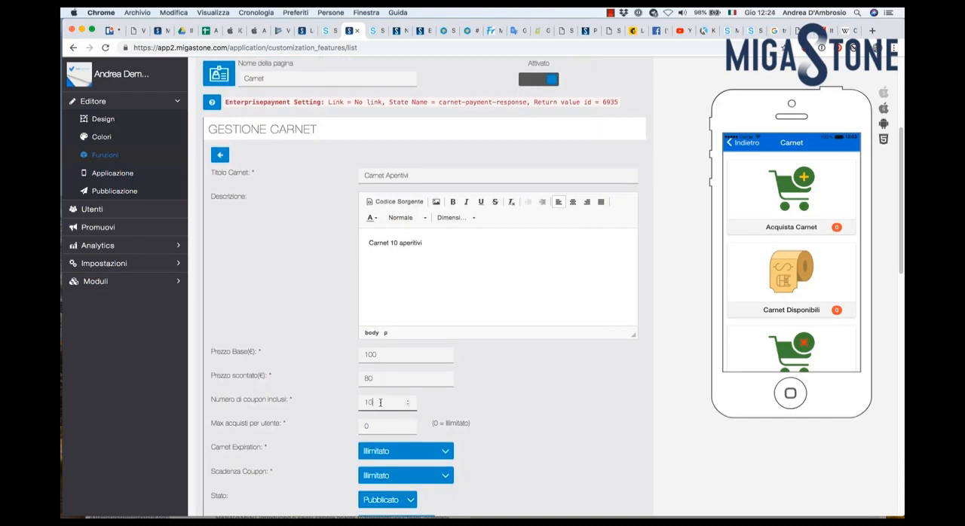
{"action": "left_click_drag", "start_coordinate": [380, 427], "coordinate": [359, 424]}
{"action": "type", "text": "3"}
{"action": "left_click_drag", "start_coordinate": [384, 427], "coordinate": [325, 427]}
Step: Make the carnet expire by date, with the expiry set to 31/03/2019 12:23
{"action": "scroll", "coordinate": [553, 452], "scroll_direction": "down", "scroll_amount": 2}
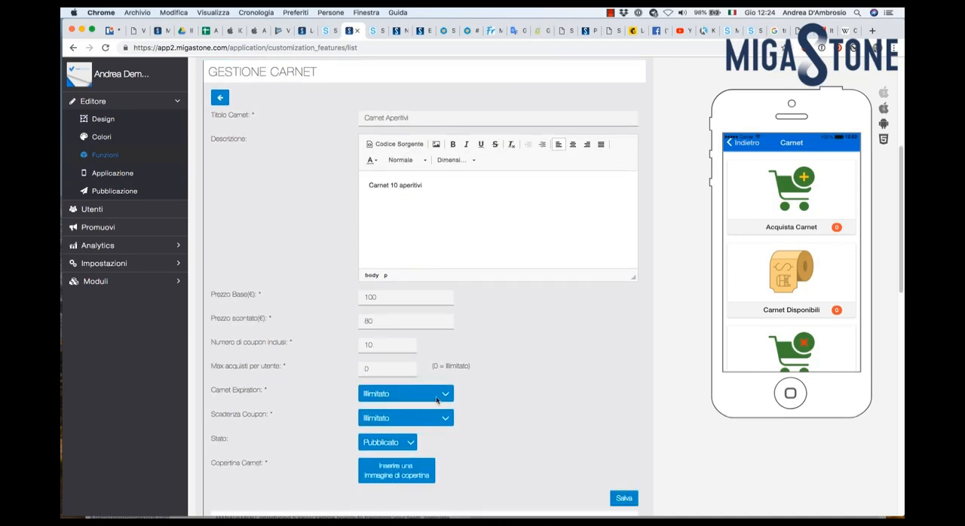
{"action": "left_click", "coordinate": [446, 395]}
{"action": "left_click", "coordinate": [408, 405]}
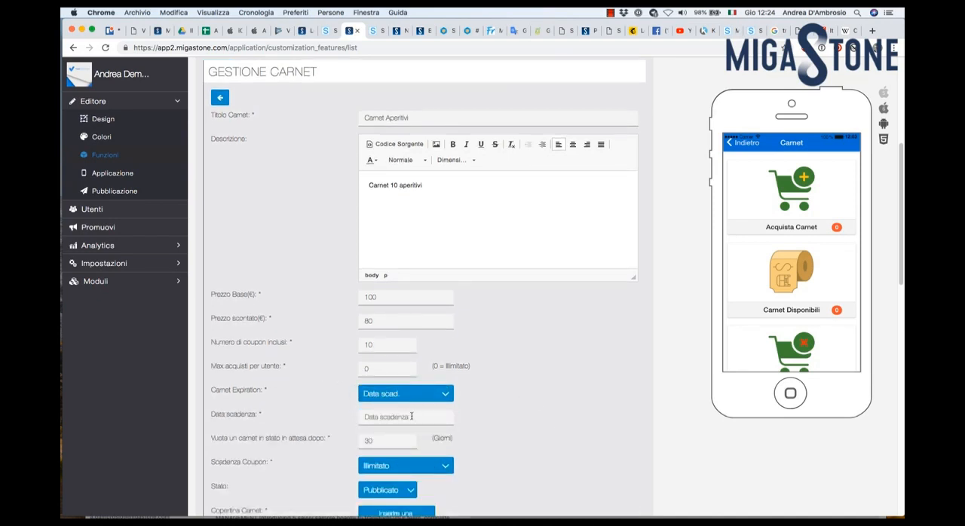
{"action": "left_click", "coordinate": [404, 418]}
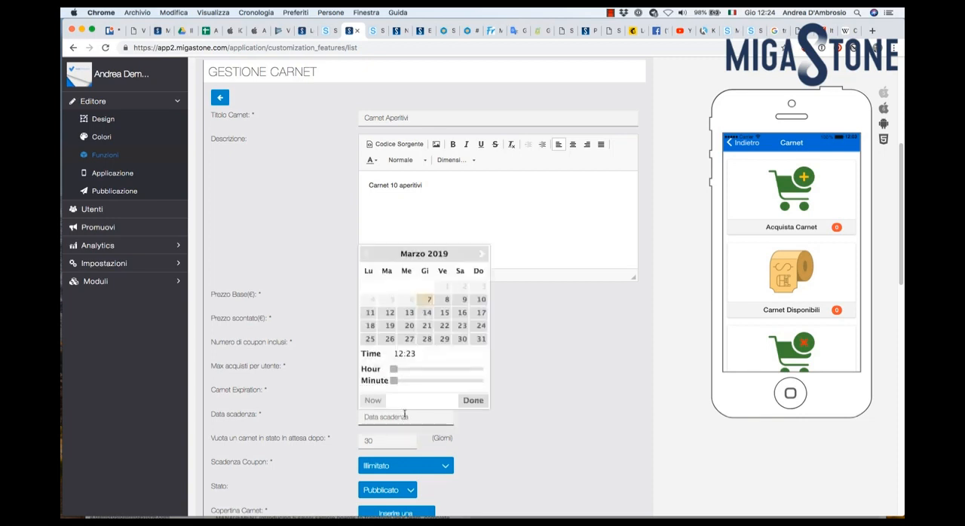
{"action": "left_click", "coordinate": [481, 339]}
{"action": "left_click", "coordinate": [550, 459]}
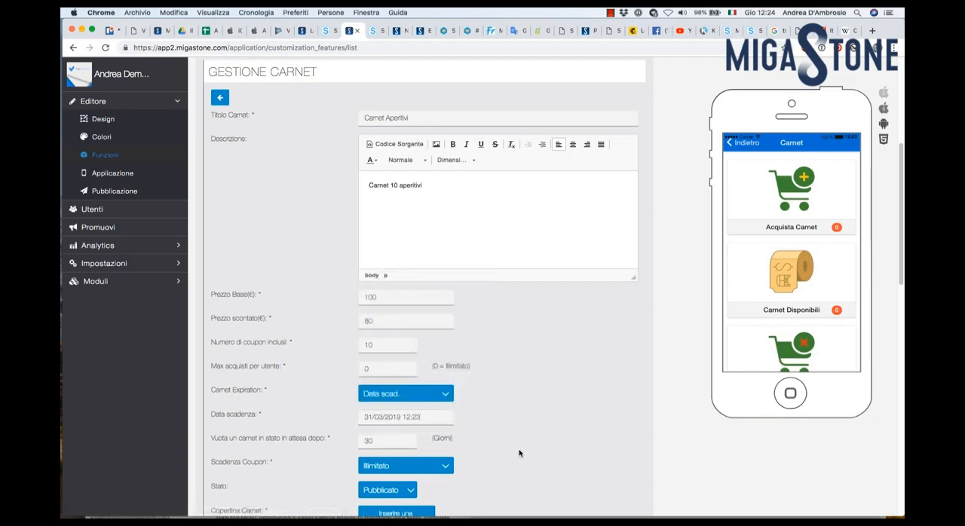
Step: Set the coupon expiry to a number of days, with 10 days and a reminder 1 day before
{"action": "scroll", "coordinate": [572, 426], "scroll_direction": "down", "scroll_amount": 2}
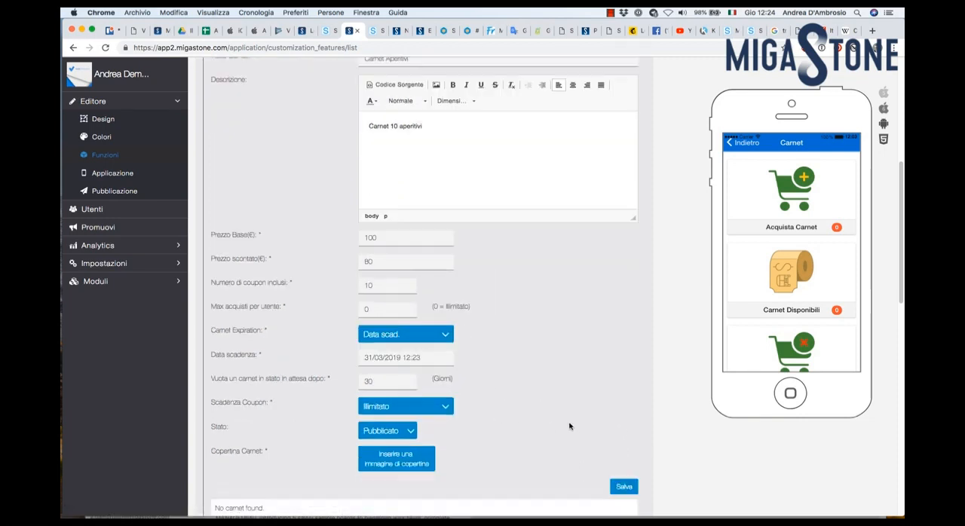
{"action": "left_click", "coordinate": [445, 390]}
{"action": "left_click", "coordinate": [441, 400]}
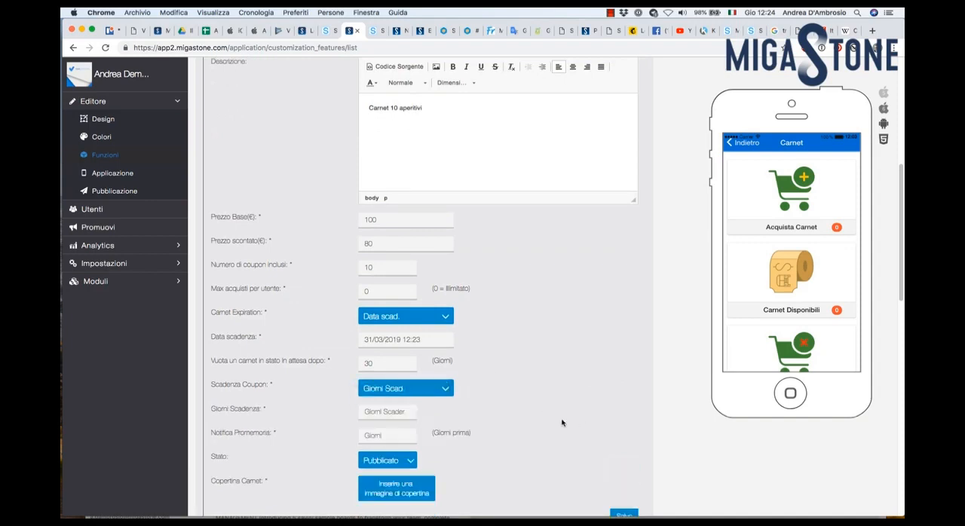
{"action": "left_click", "coordinate": [394, 413]}
{"action": "type", "text": "10"}
{"action": "left_click", "coordinate": [383, 438]}
{"action": "type", "text": "1"}
Step: Upload 5b870bdcd26a6.jpeg as the carnet's cover image with the crop covering the four cocktails, and open the carnet management section
{"action": "scroll", "coordinate": [526, 417], "scroll_direction": "down", "scroll_amount": 2}
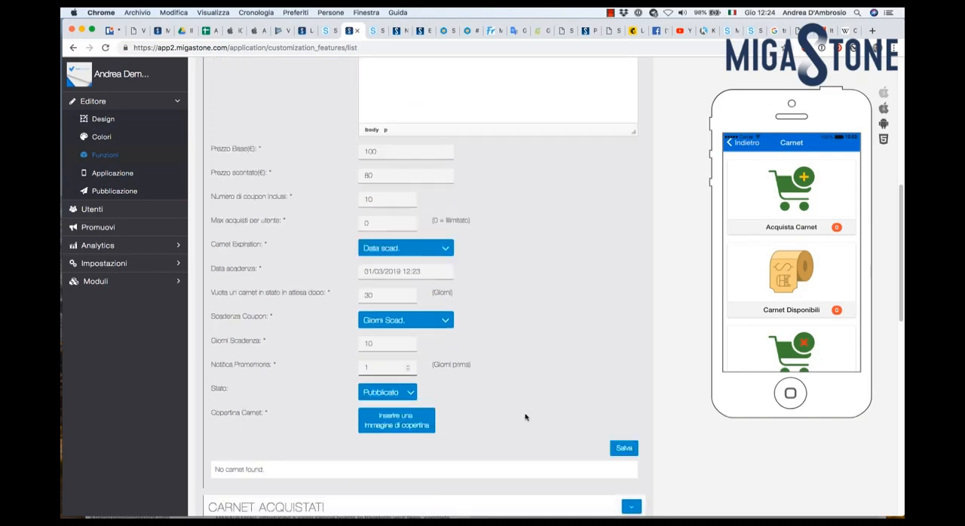
{"action": "left_click", "coordinate": [410, 394]}
{"action": "left_click", "coordinate": [578, 369]}
{"action": "left_click", "coordinate": [407, 426]}
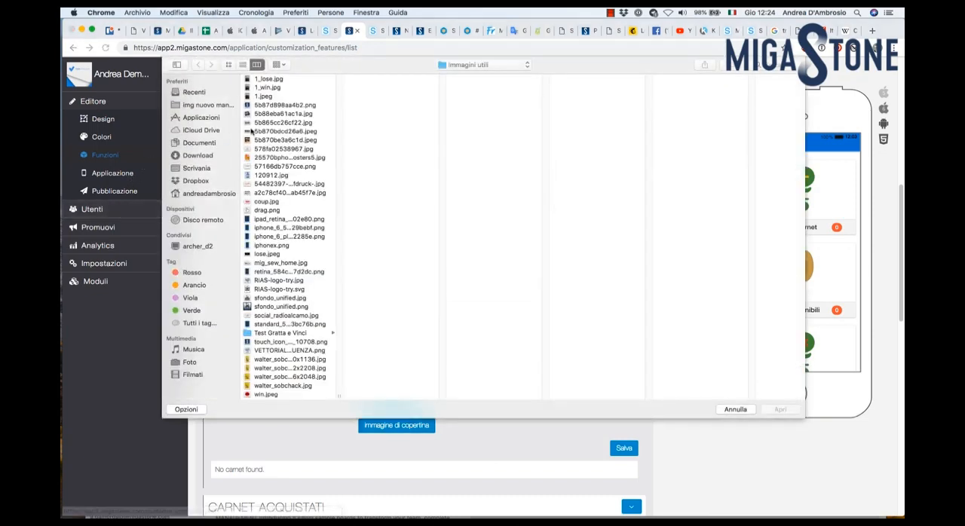
{"action": "left_click", "coordinate": [261, 132]}
{"action": "left_click", "coordinate": [781, 410]}
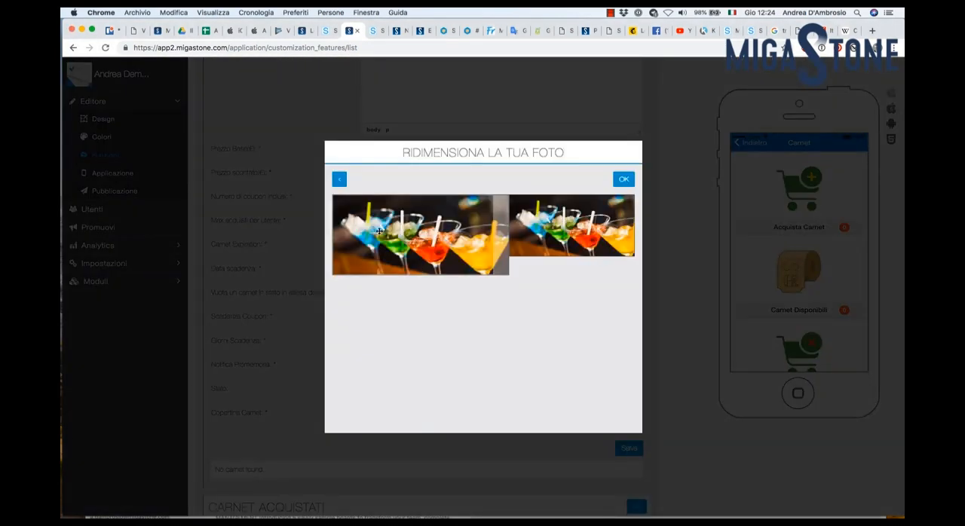
{"action": "left_click_drag", "start_coordinate": [380, 231], "coordinate": [429, 232]}
{"action": "left_click", "coordinate": [624, 178]}
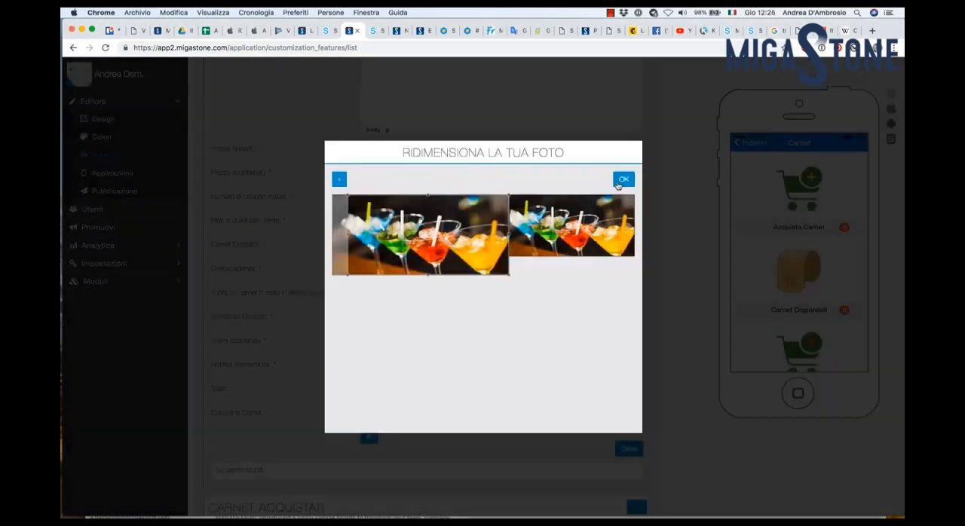
{"action": "scroll", "coordinate": [673, 305], "scroll_direction": "down", "scroll_amount": 3}
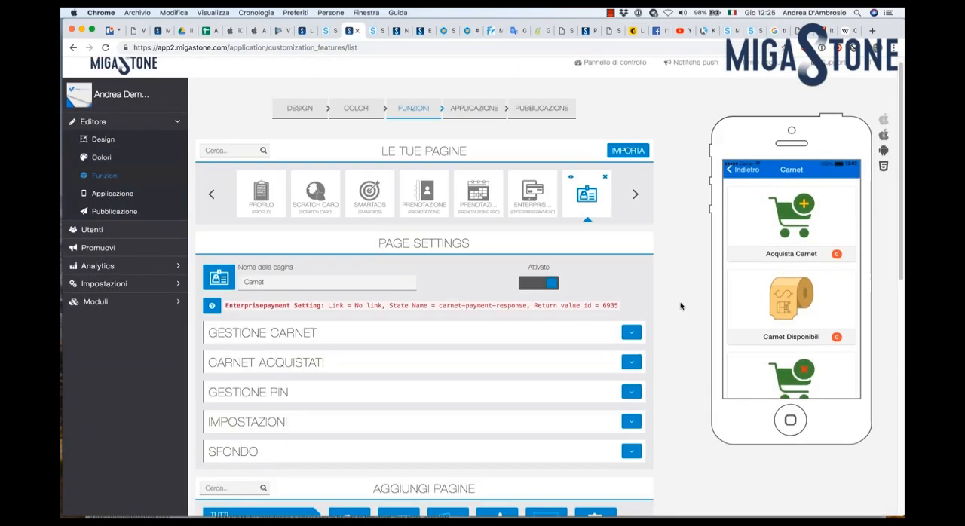
{"action": "left_click", "coordinate": [632, 333]}
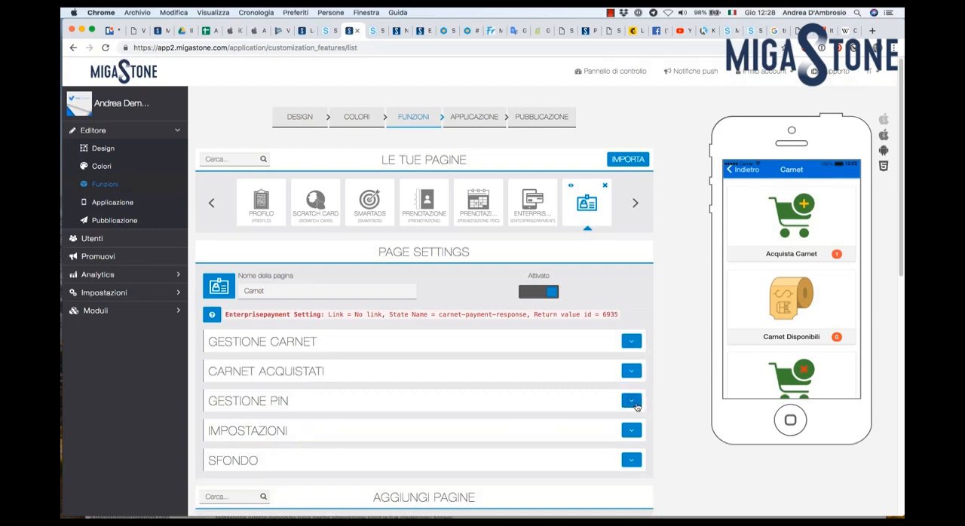
Step: In the PIN management section, enter the employee's name and the operator PIN, and save them
{"action": "left_click", "coordinate": [632, 401]}
{"action": "left_click", "coordinate": [249, 454]}
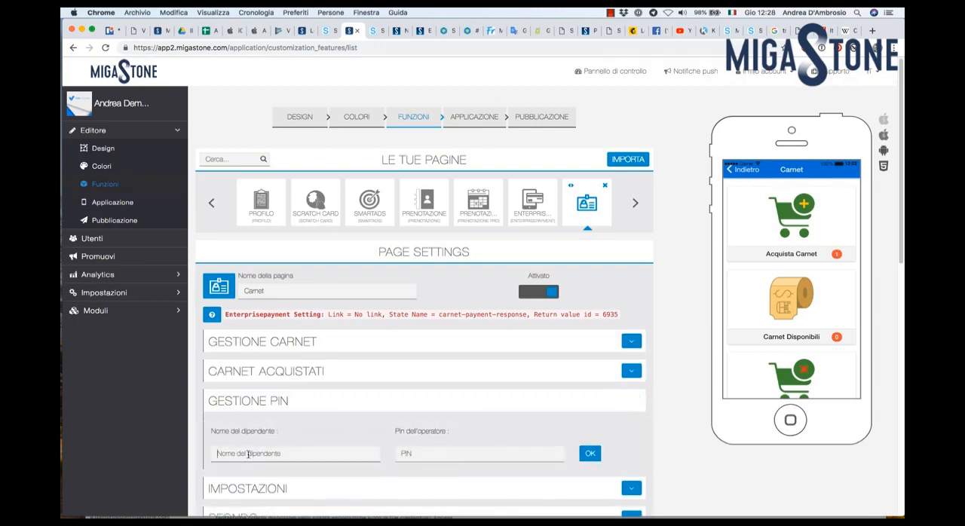
{"action": "type", "text": "Andrea"}
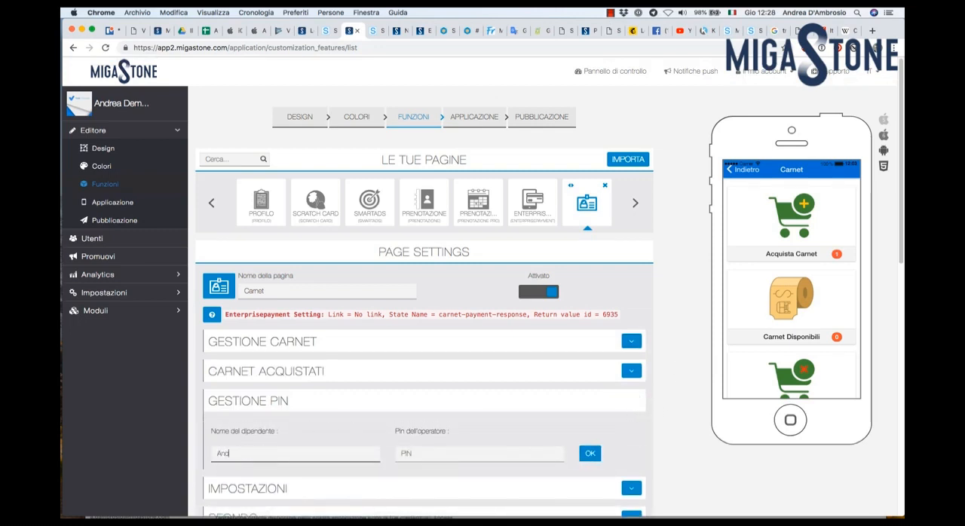
{"action": "left_click", "coordinate": [413, 455]}
{"action": "type", "text": "12345678"}
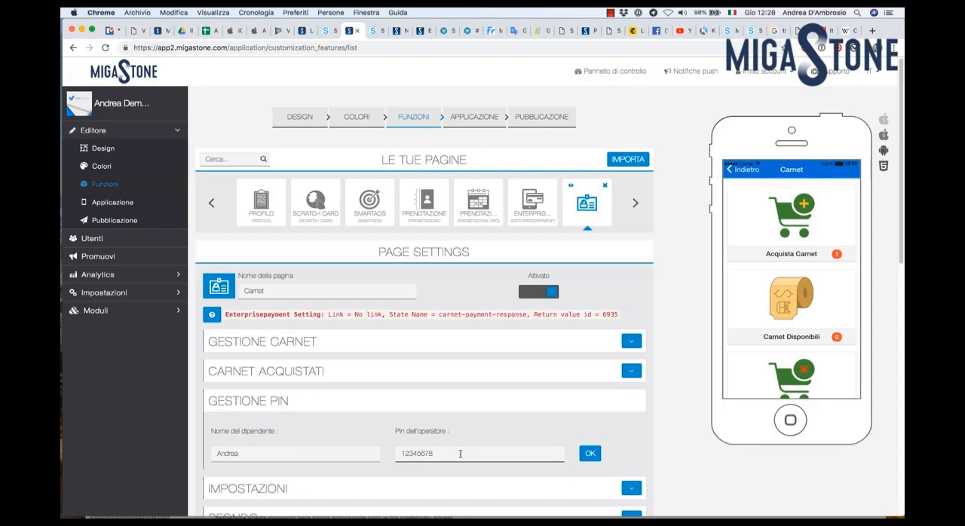
{"action": "left_click", "coordinate": [590, 453]}
Step: In the Carnet page's general settings, enter "Termini e condizioni" as the terms and conditions text
{"action": "scroll", "coordinate": [699, 443], "scroll_direction": "down", "scroll_amount": 2}
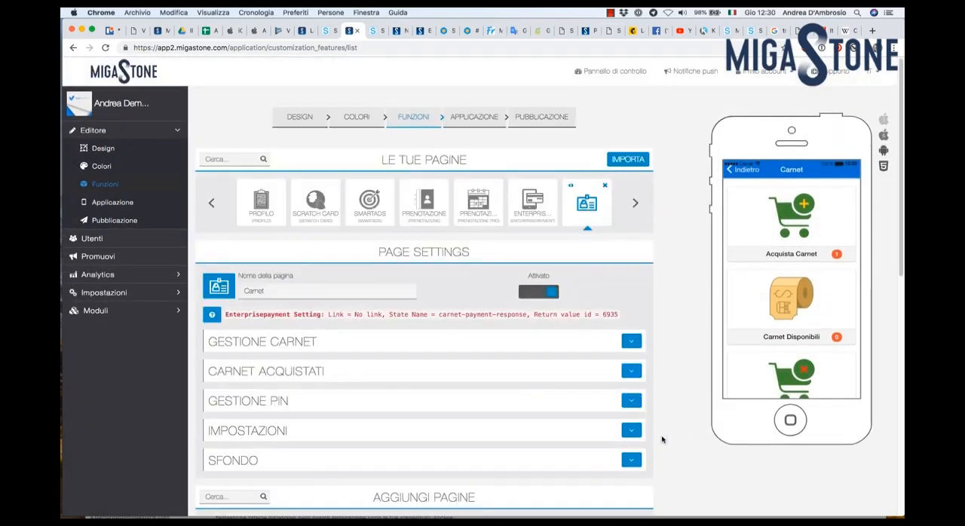
{"action": "left_click", "coordinate": [634, 433]}
{"action": "scroll", "coordinate": [669, 405], "scroll_direction": "down", "scroll_amount": 3}
{"action": "scroll", "coordinate": [669, 405], "scroll_direction": "down", "scroll_amount": 3}
{"action": "left_click", "coordinate": [446, 273]}
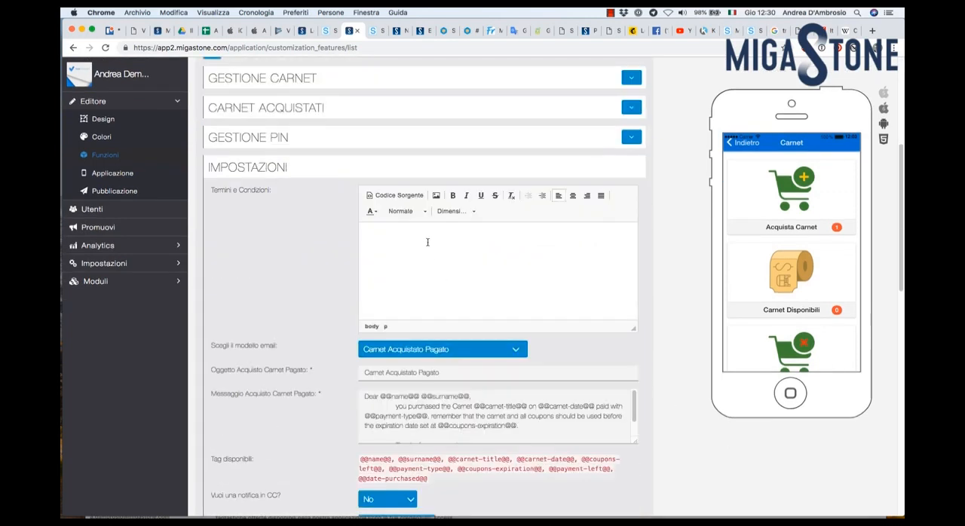
{"action": "type", "text": "Termini e condizioni"}
Step: Examine the email templates, including the unpaid carnet and coupon expiry reminder ones, with their subject and message text
{"action": "scroll", "coordinate": [261, 329], "scroll_direction": "down", "scroll_amount": 3}
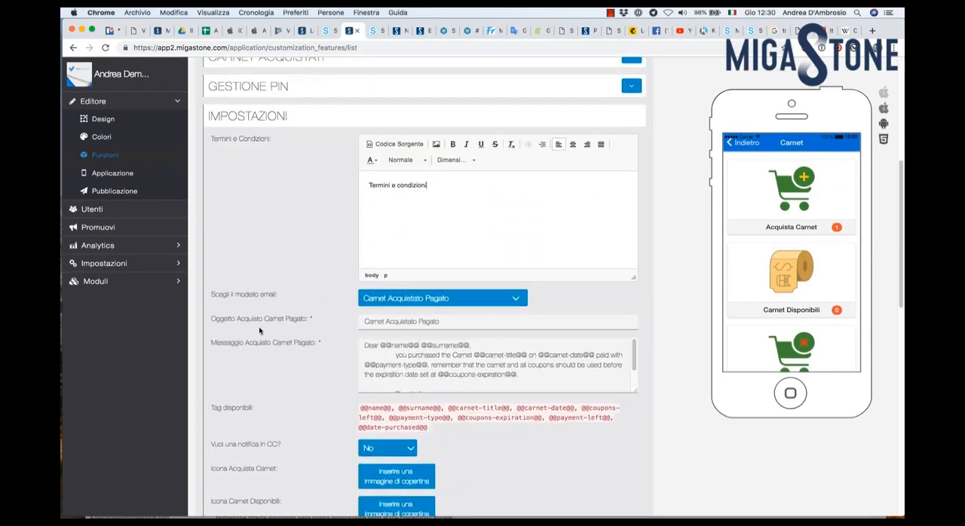
{"action": "left_click", "coordinate": [521, 238]}
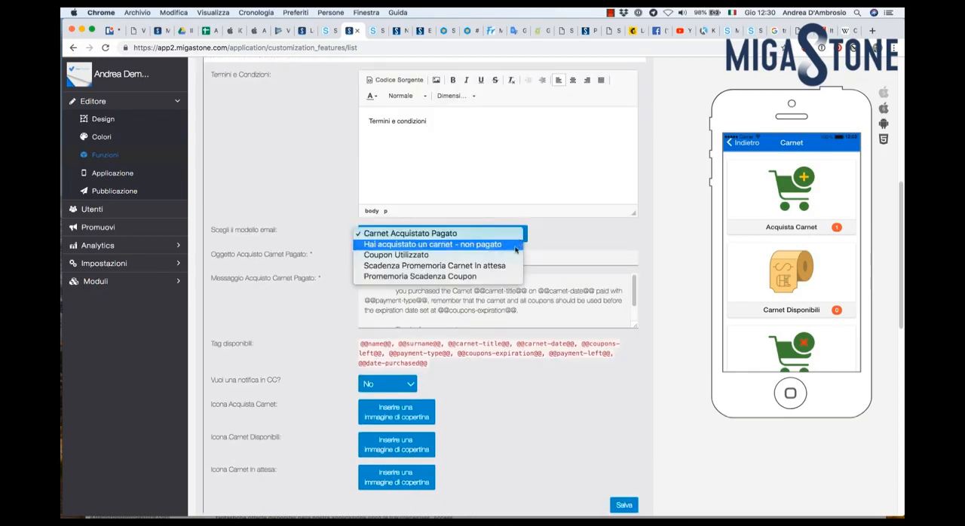
{"action": "left_click", "coordinate": [506, 247]}
{"action": "left_click", "coordinate": [498, 237]}
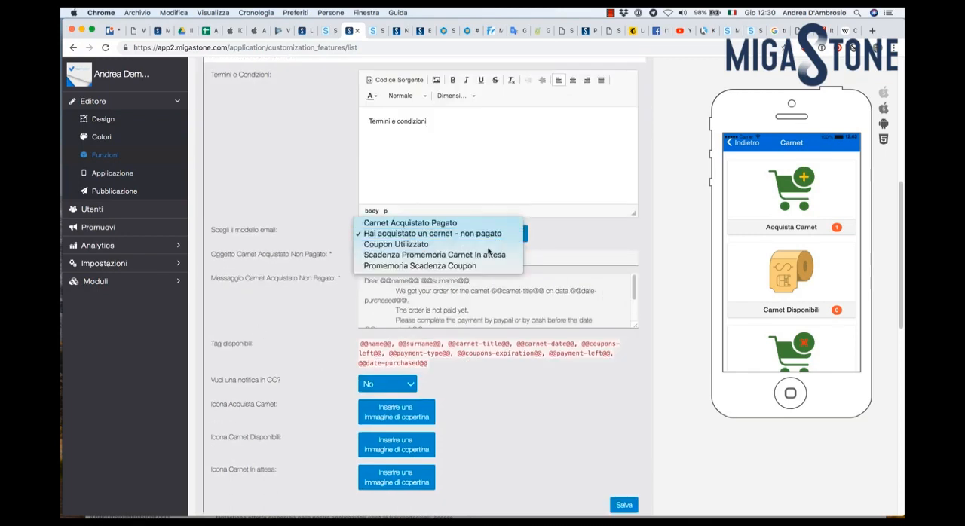
{"action": "left_click", "coordinate": [490, 243]}
{"action": "left_click", "coordinate": [490, 238]}
{"action": "left_click", "coordinate": [482, 256]}
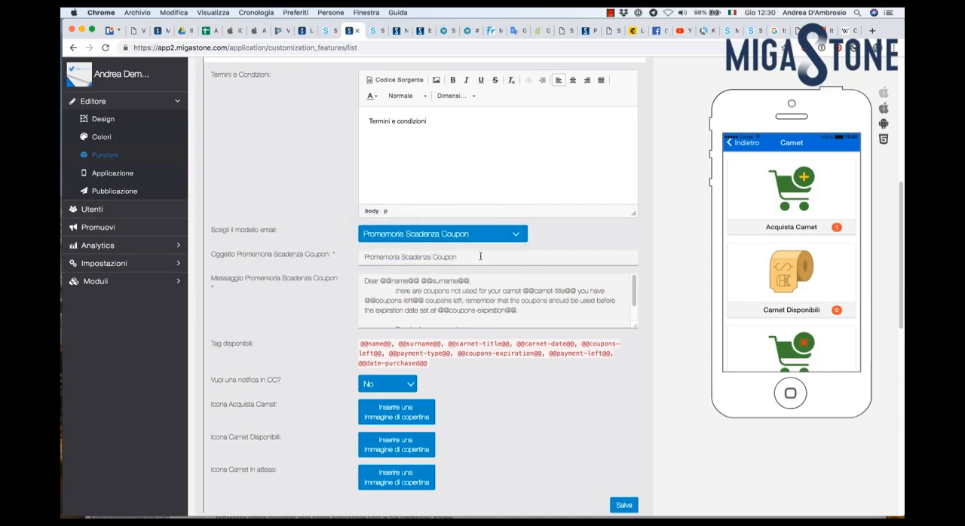
{"action": "left_click_drag", "start_coordinate": [481, 257], "coordinate": [330, 259]}
{"action": "left_click_drag", "start_coordinate": [435, 293], "coordinate": [520, 310]}
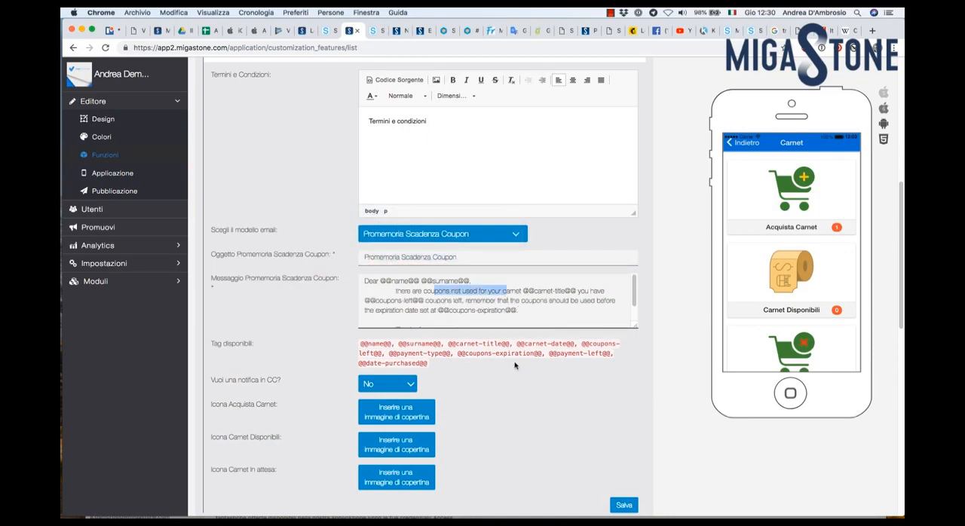
Step: Save the Carnet page's general settings
{"action": "scroll", "coordinate": [573, 397], "scroll_direction": "down", "scroll_amount": 2}
{"action": "left_click", "coordinate": [626, 438]}
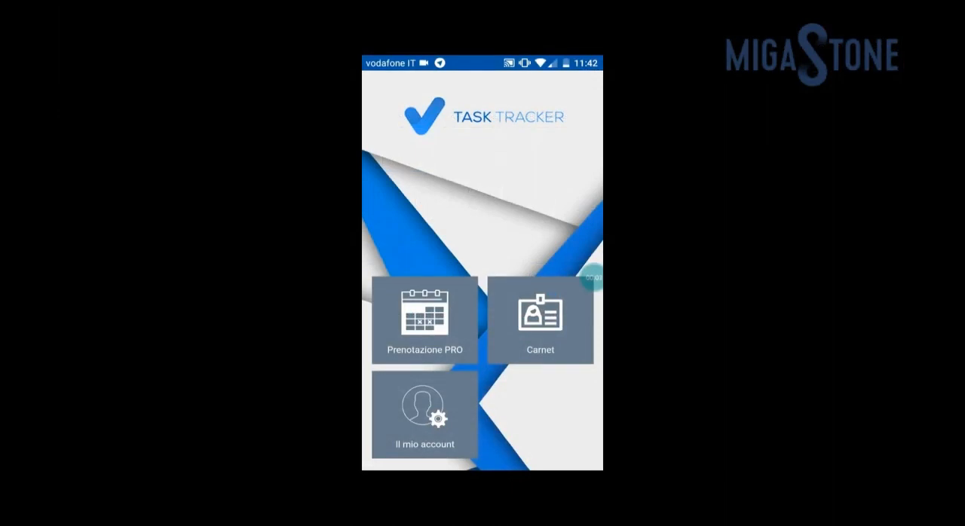
Step: Switch to the Task Tracker mobile app and buy the Carnet Aperitivi from its Carnet page, using the Case payment option
{"action": "left_click", "coordinate": [540, 320]}
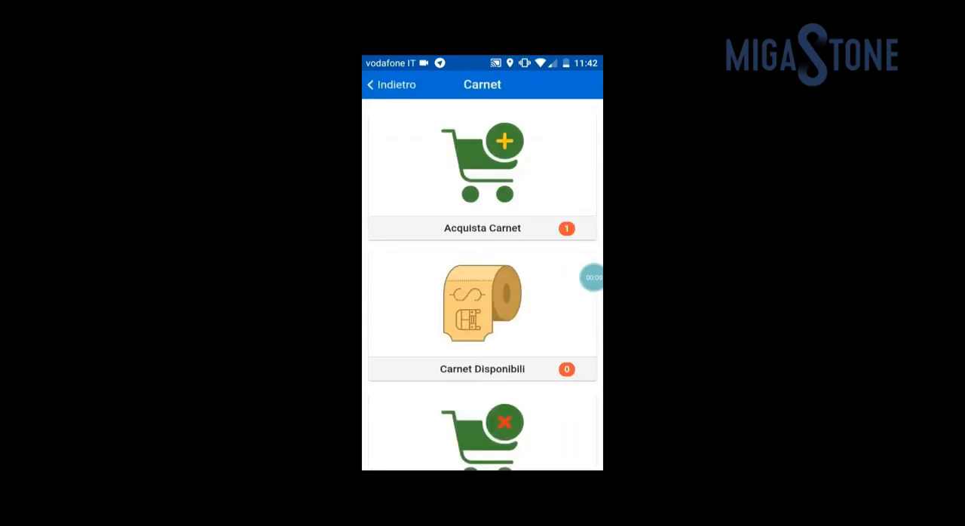
{"action": "left_click", "coordinate": [483, 170]}
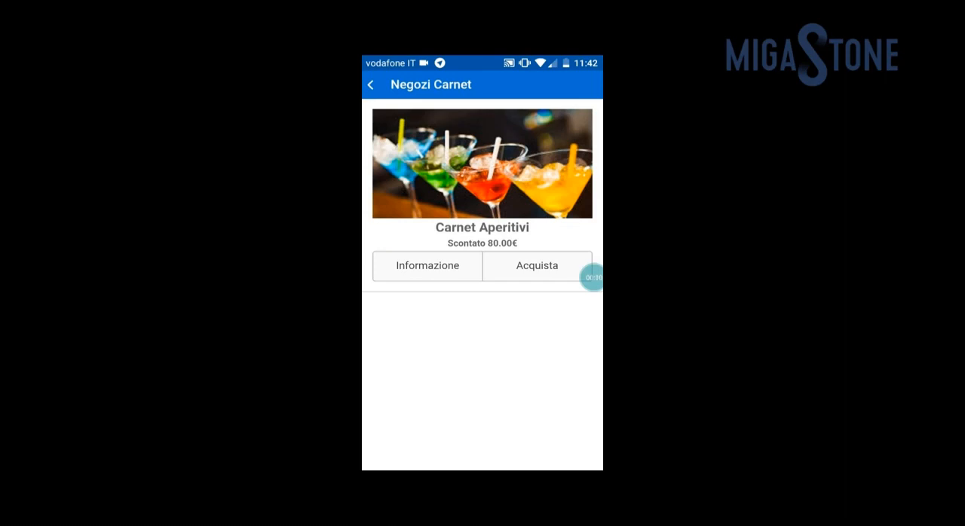
{"action": "left_click", "coordinate": [537, 266]}
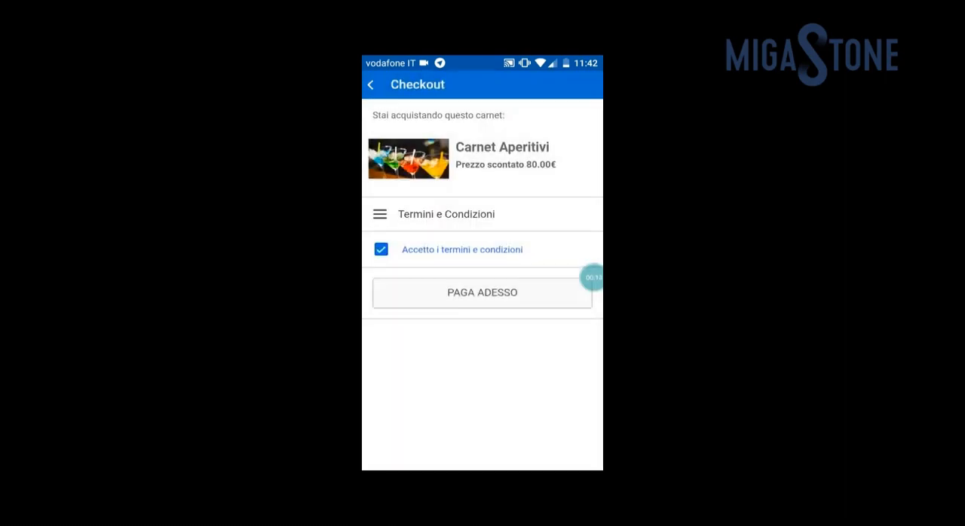
{"action": "left_click", "coordinate": [482, 292]}
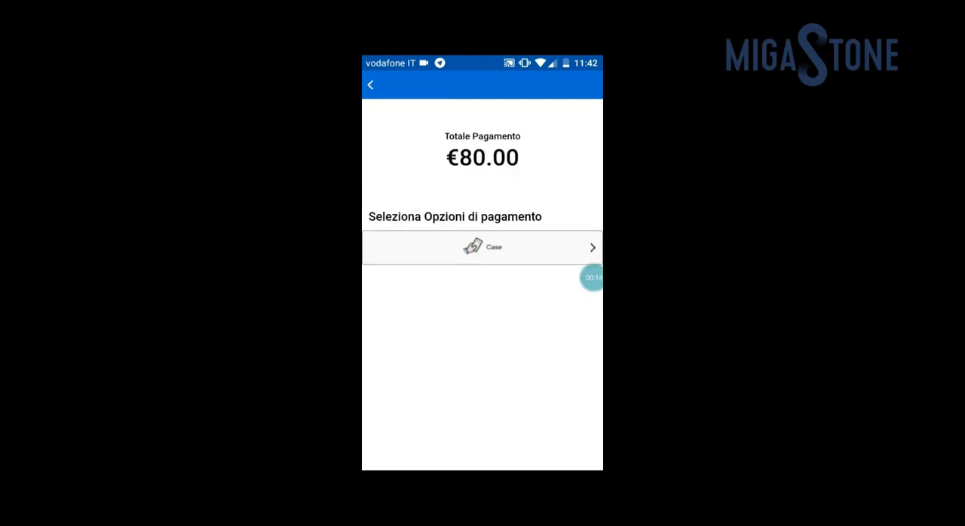
{"action": "left_click", "coordinate": [483, 247]}
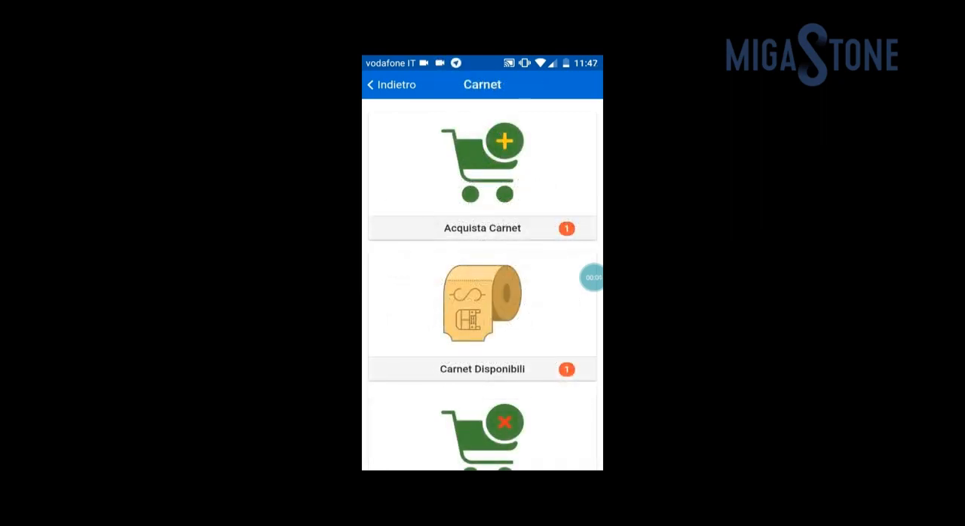
Step: Start using a coupon from the available Carnet Aperitivi and enter the personal PIN for its validation
{"action": "left_click", "coordinate": [482, 317]}
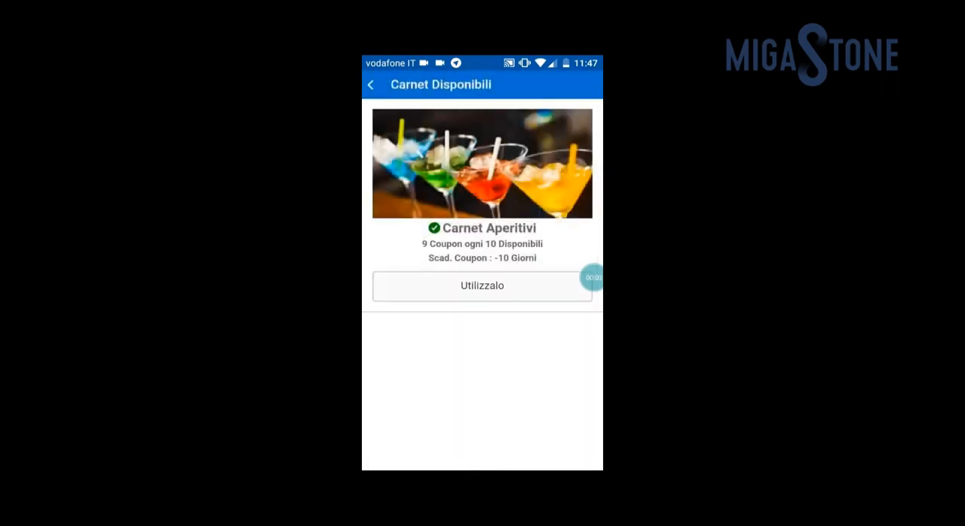
{"action": "left_click", "coordinate": [483, 286]}
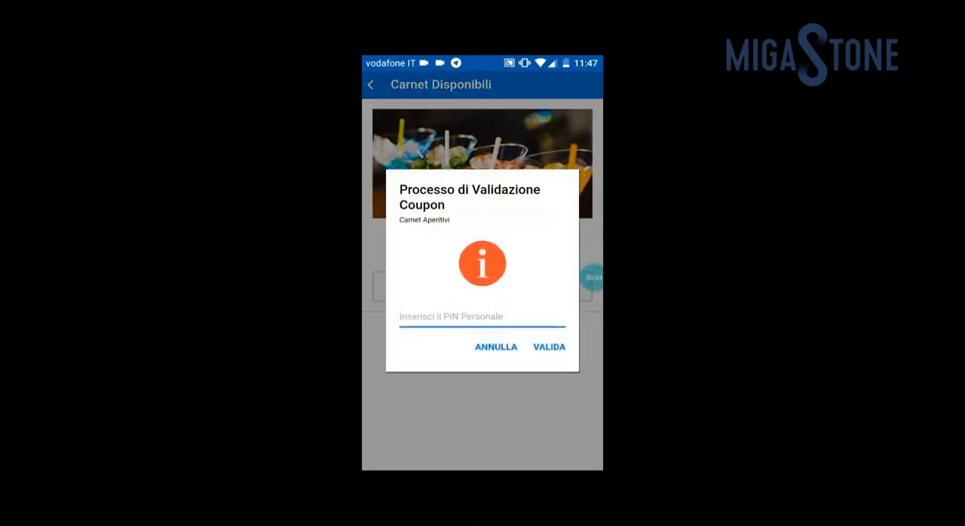
{"action": "left_click", "coordinate": [380, 451]}
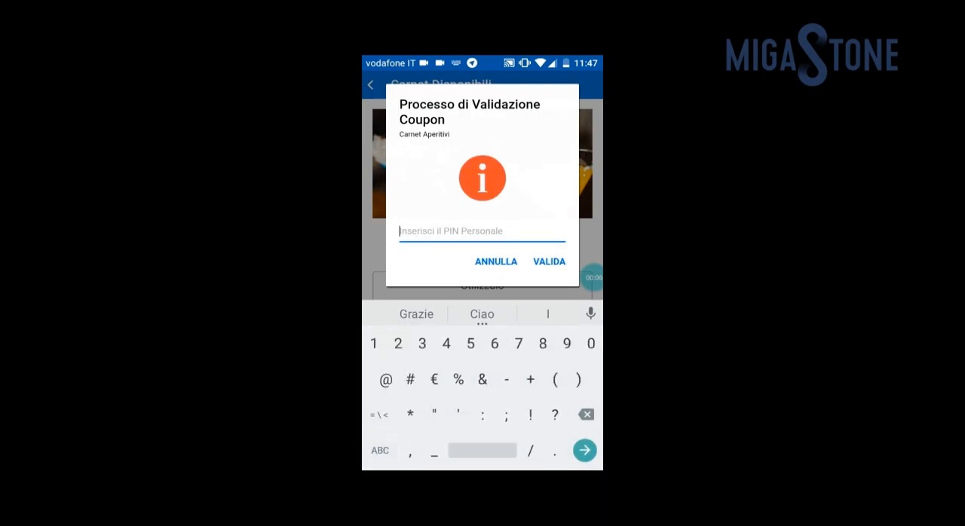
{"action": "type", "text": "12345"}
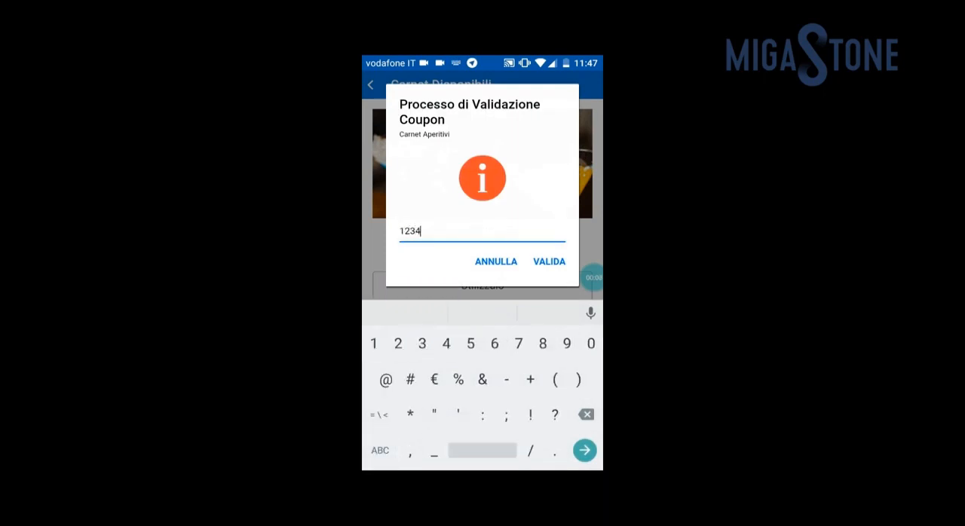
{"action": "type", "text": "678"}
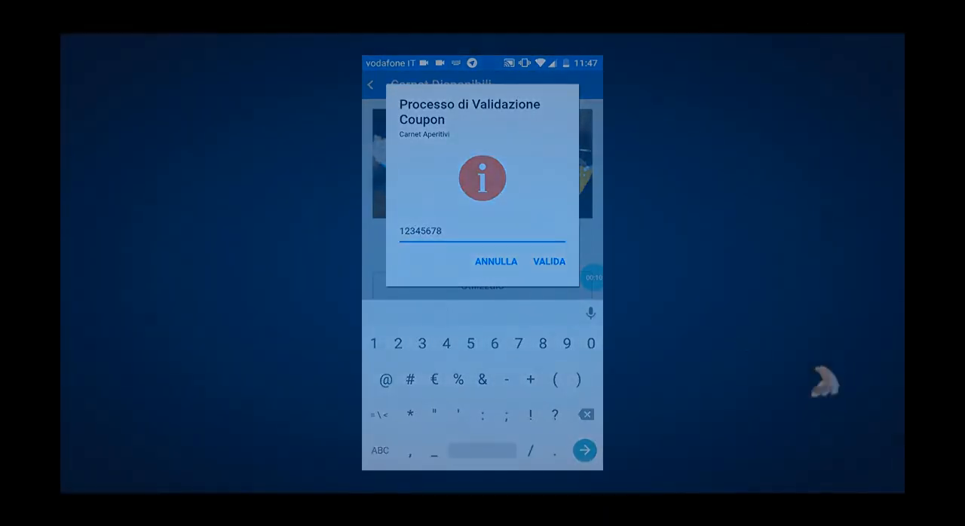